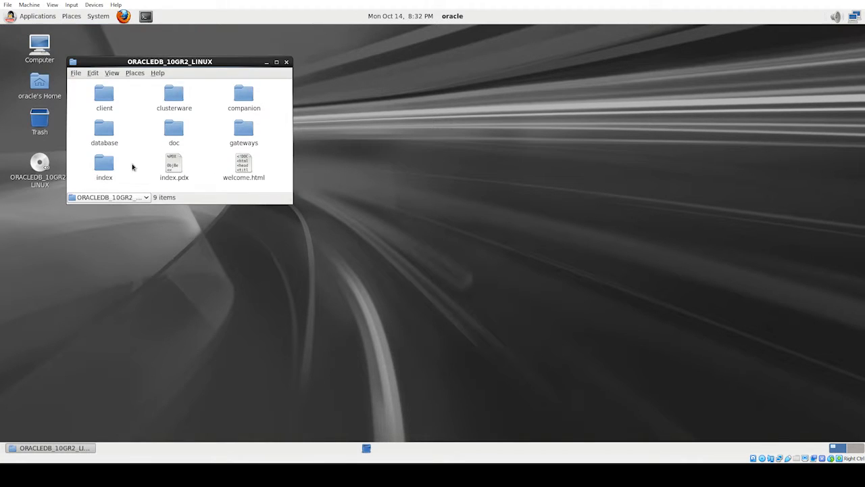
- Run /media/ORACLEDB_10GR2_LINUX/database/runInstaller from a new terminal window using Tab completion
click(145, 16)
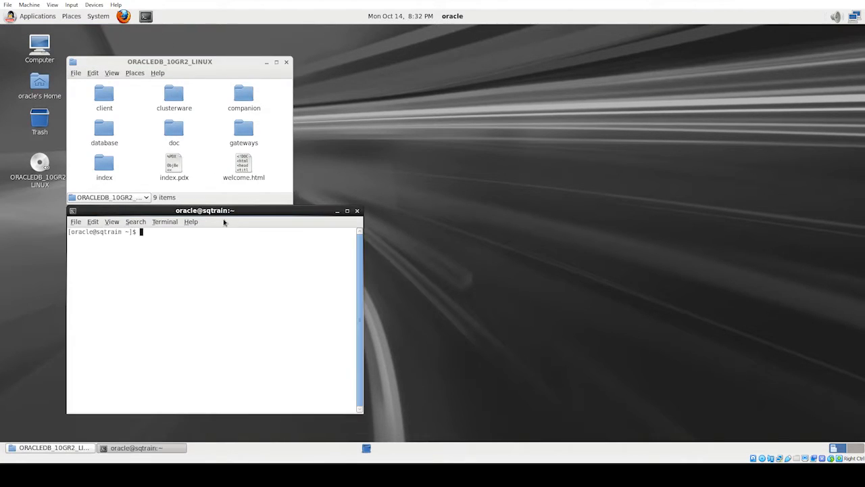
drag(276, 209, 591, 158)
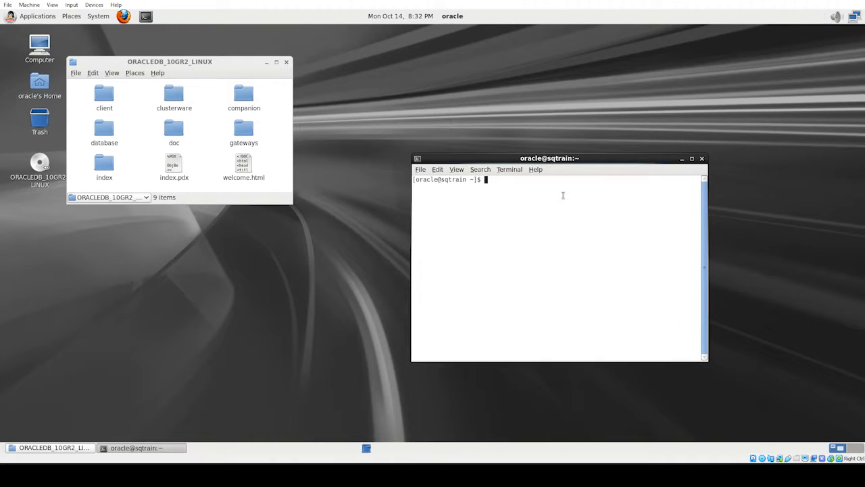
text(/media/O)
key(Tab)
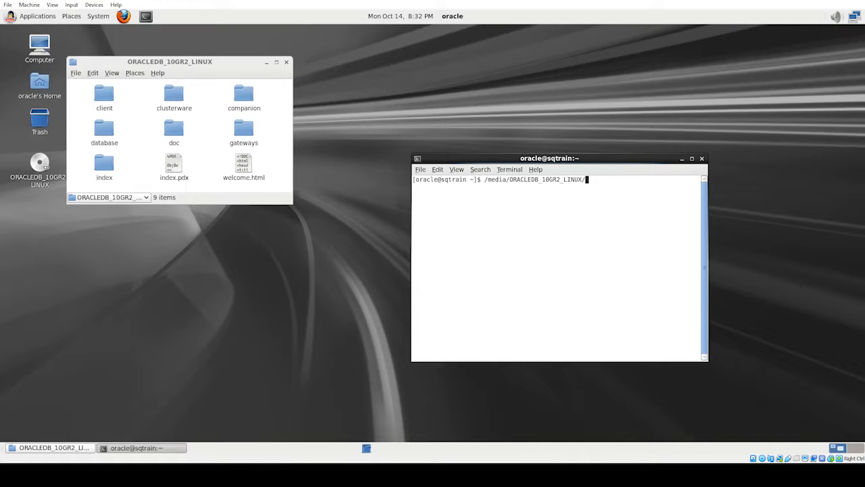
text(da)
key(Tab)
text(run)
key(Tab)
key(Return)
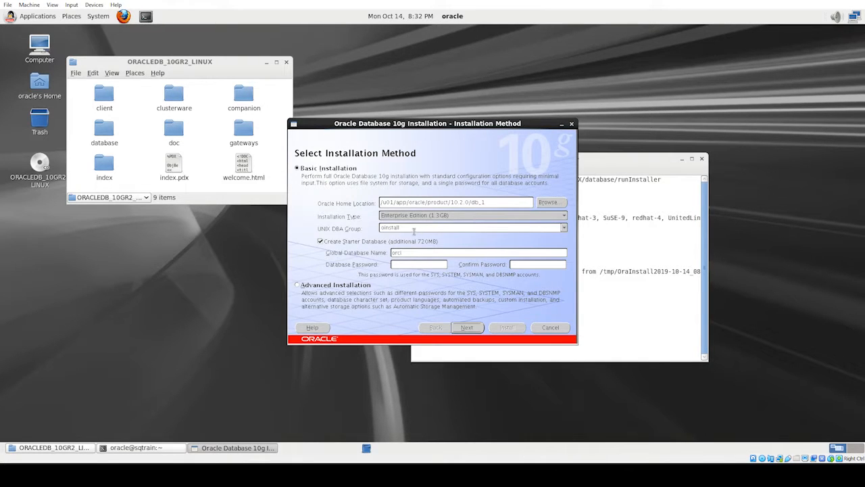
- Set UNIX DBA Group to dba, rename the global database from orcl to xe, enter the password, and continue
click(565, 229)
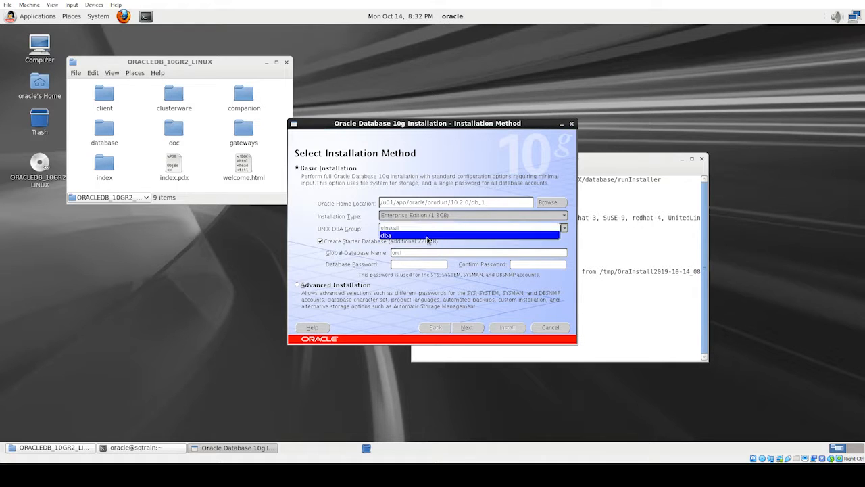
click(403, 236)
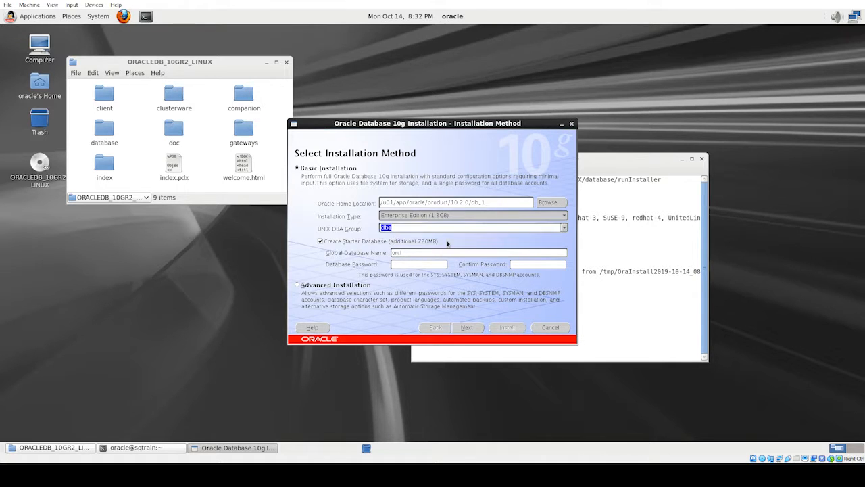
drag(427, 253, 357, 256)
text(xe)
click(422, 265)
click(468, 329)
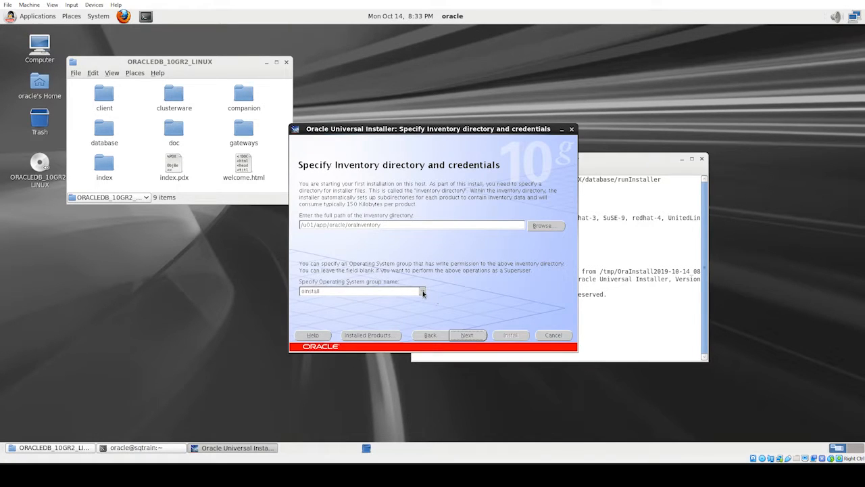
- Choose dba as the inventory's operating system group and continue to the prerequisite checks
click(424, 292)
click(335, 300)
click(468, 336)
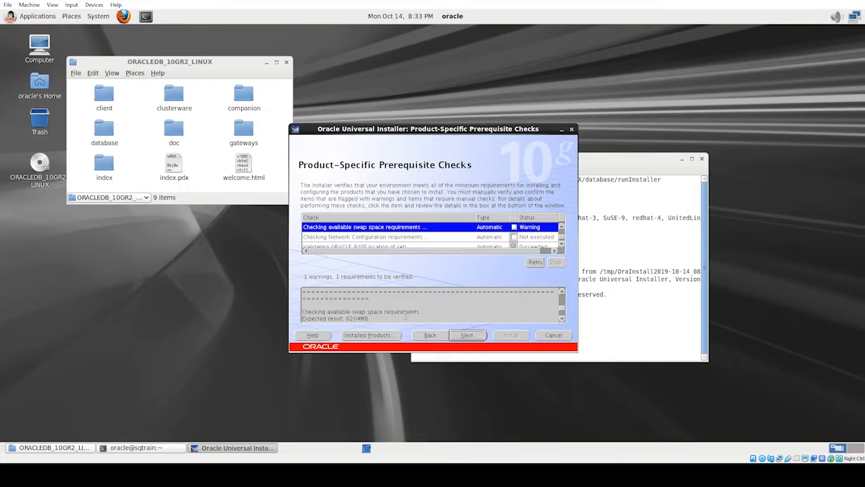
- Decline the failed-checks warning, tick the swap-space and network checks as user verified, and continue
scroll(563, 312, up, 5)
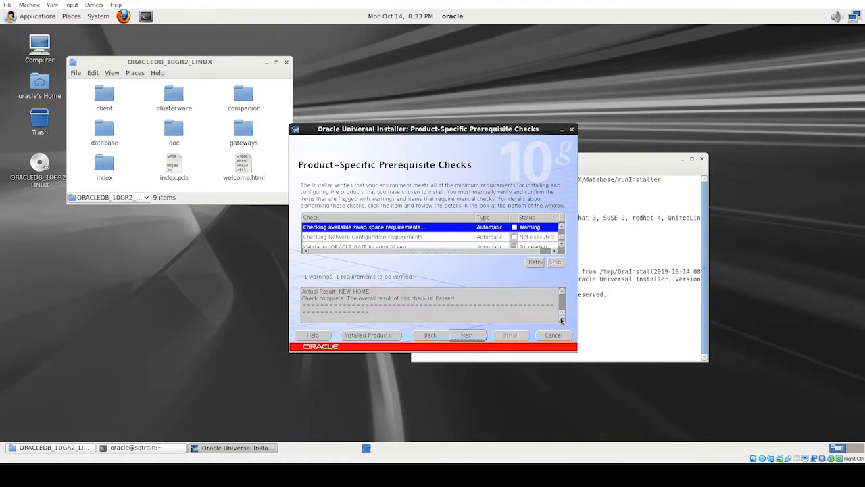
click(468, 335)
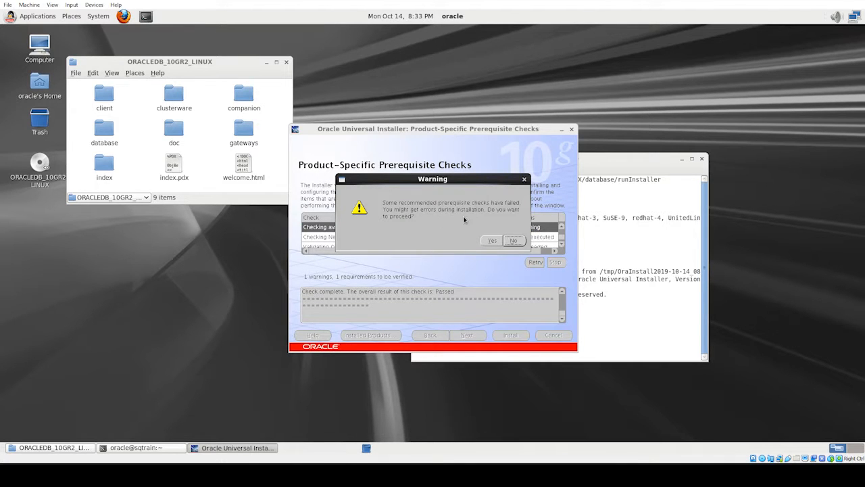
click(518, 242)
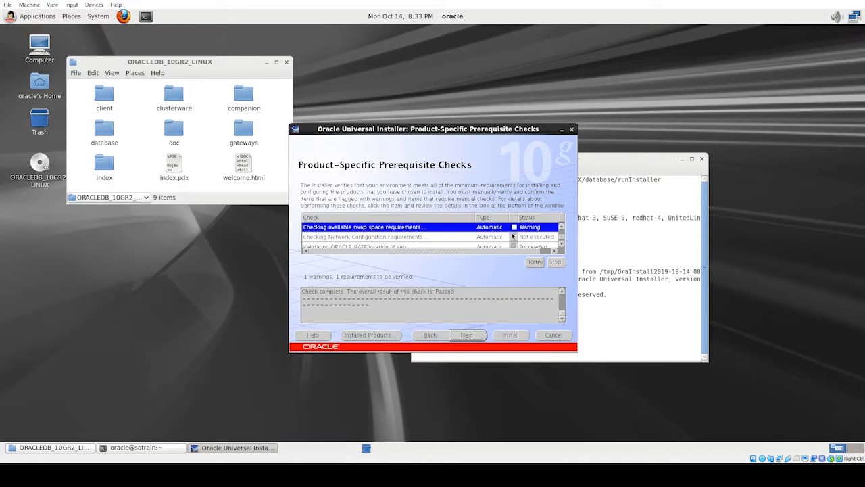
click(513, 227)
click(514, 236)
click(514, 237)
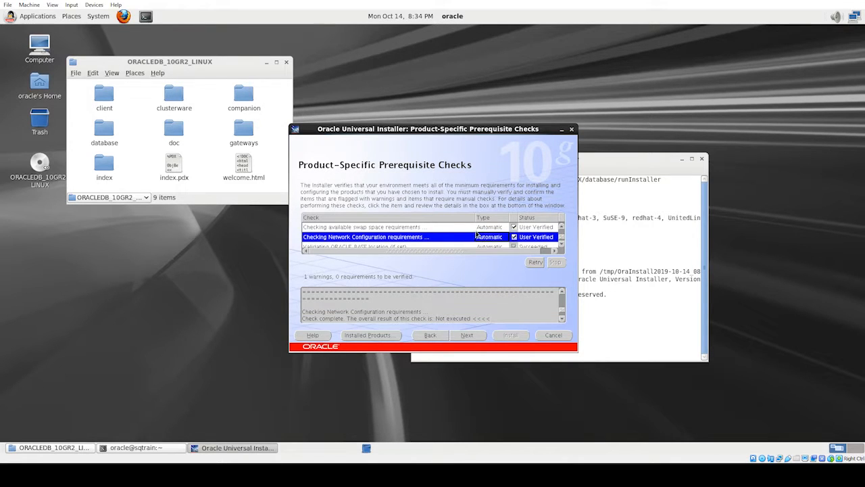
click(562, 244)
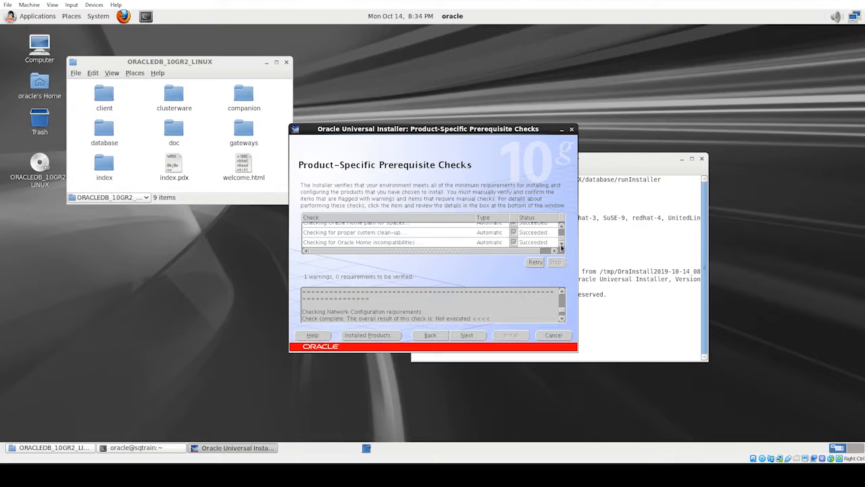
mouse_move(562, 239)
mouse_down()
mouse_move(563, 227)
mouse_move(560, 240)
mouse_up()
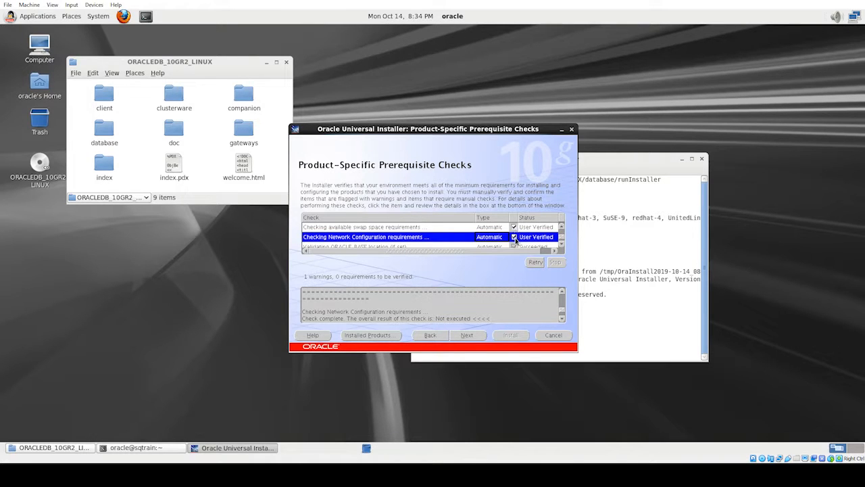
click(467, 335)
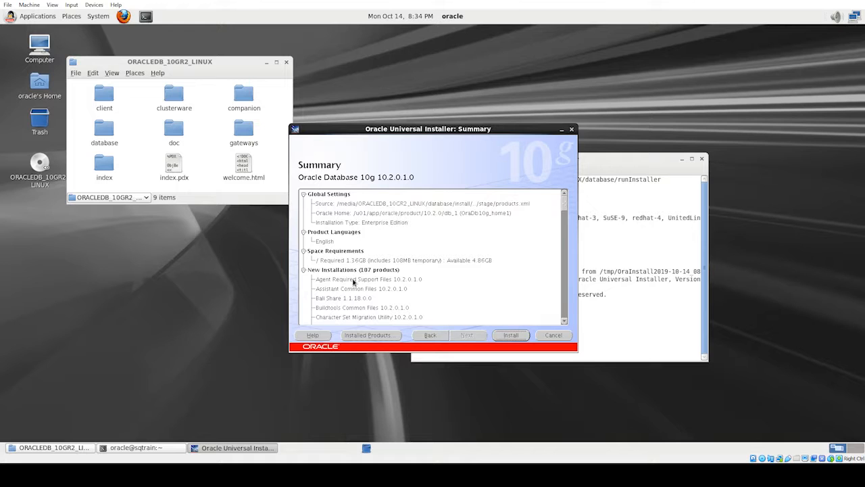
- Review the Summary of 107 products needing 1.36GB, then start the installation
scroll(567, 202, down, 5)
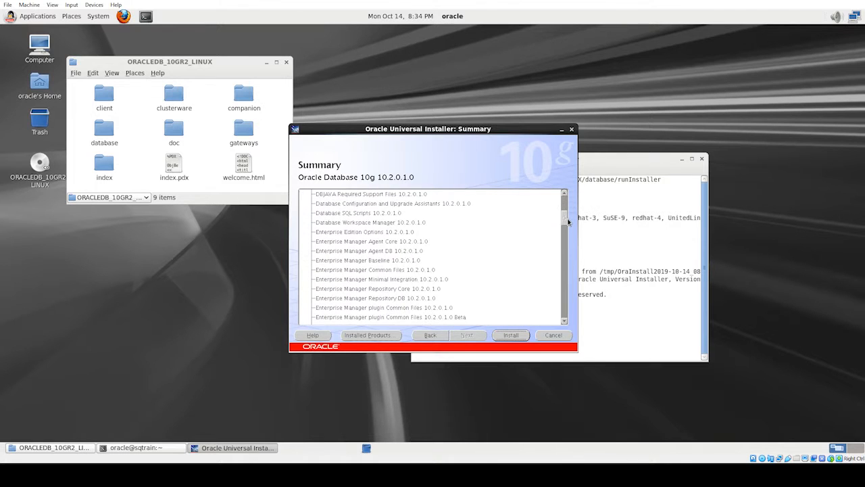
scroll(566, 205, up, 5)
scroll(567, 205, down, 4)
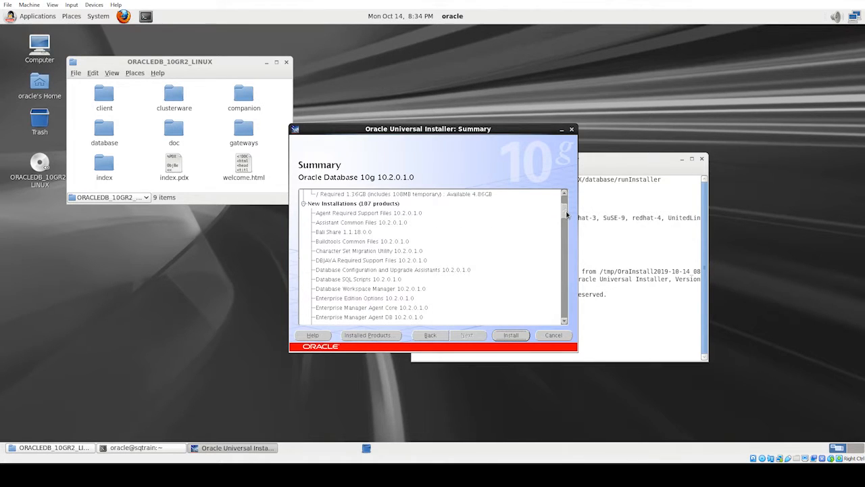
scroll(568, 212, down, 5)
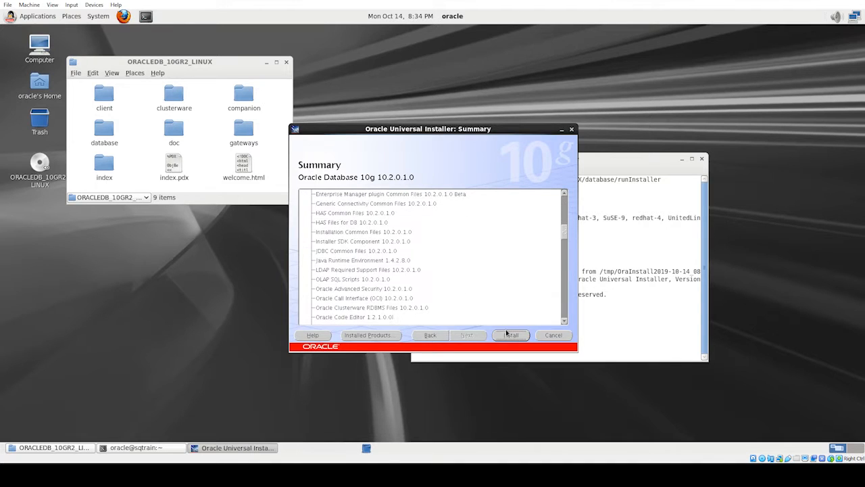
click(510, 335)
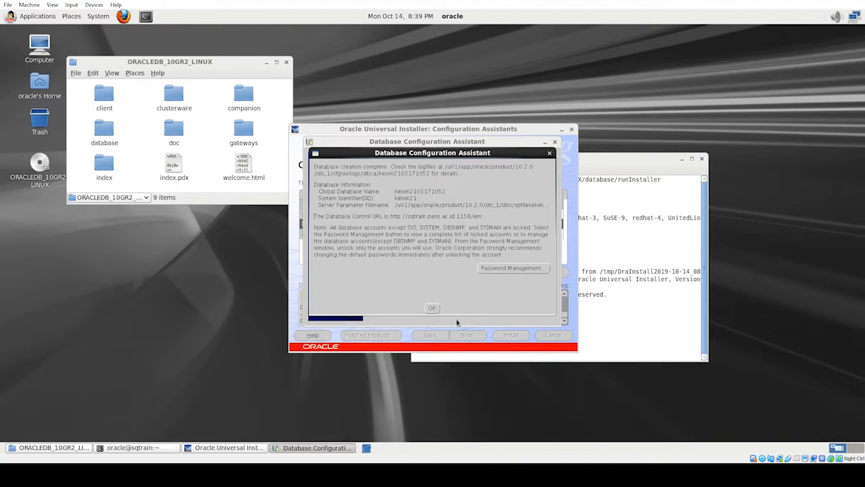
- Dismiss the database-creation dialog and view the Database, Net and iSQL*Plus assistant logs
click(432, 309)
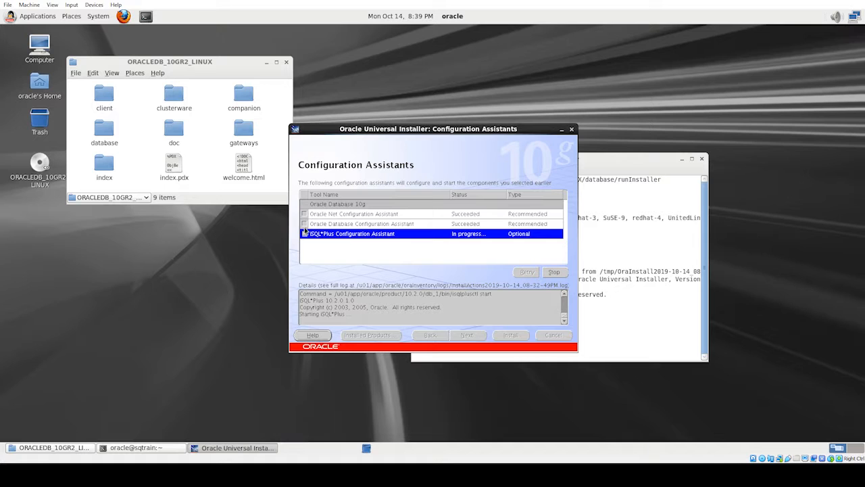
click(304, 225)
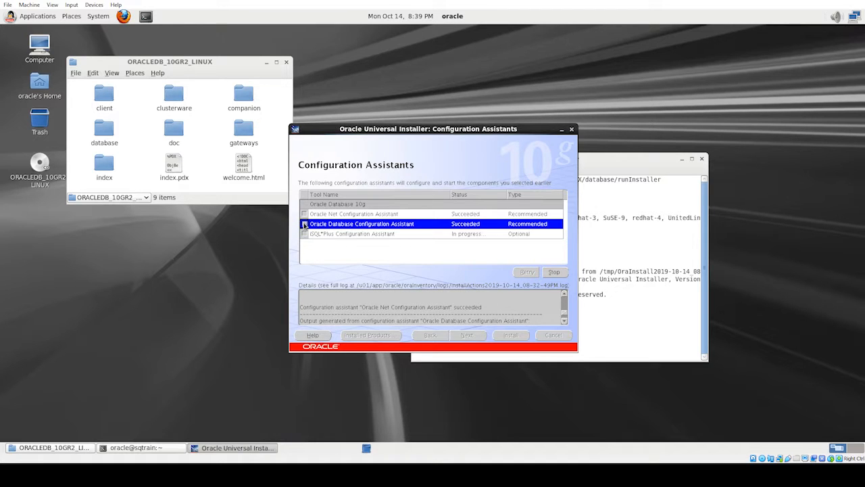
click(305, 215)
click(306, 235)
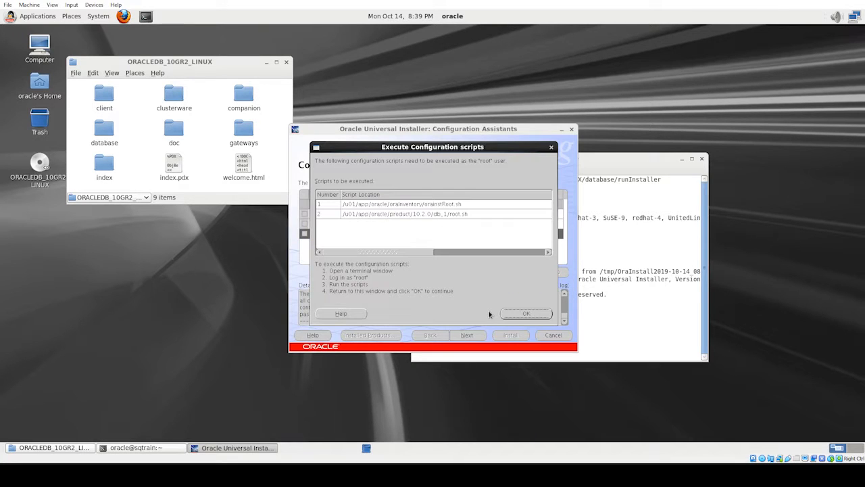
- Place the terminal beside the installer and select the orainstRoot.sh path in the scripts table
click(653, 268)
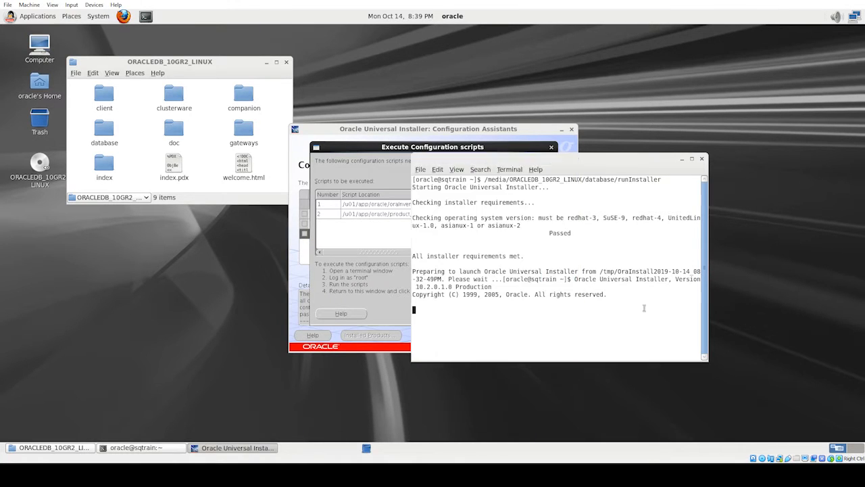
drag(537, 159, 686, 150)
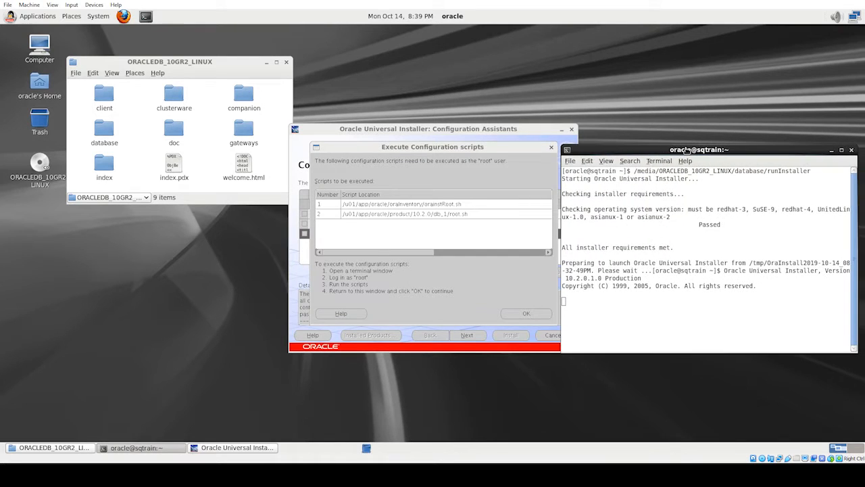
click(420, 244)
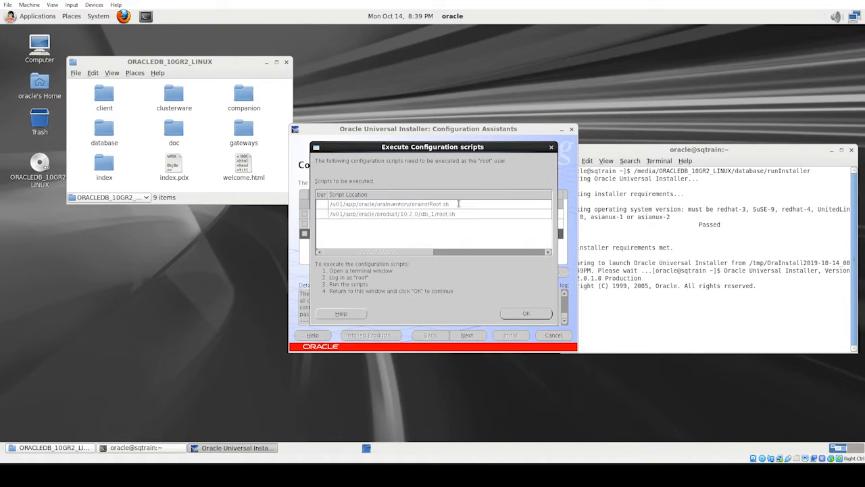
double_click(459, 204)
key(ctrl+c)
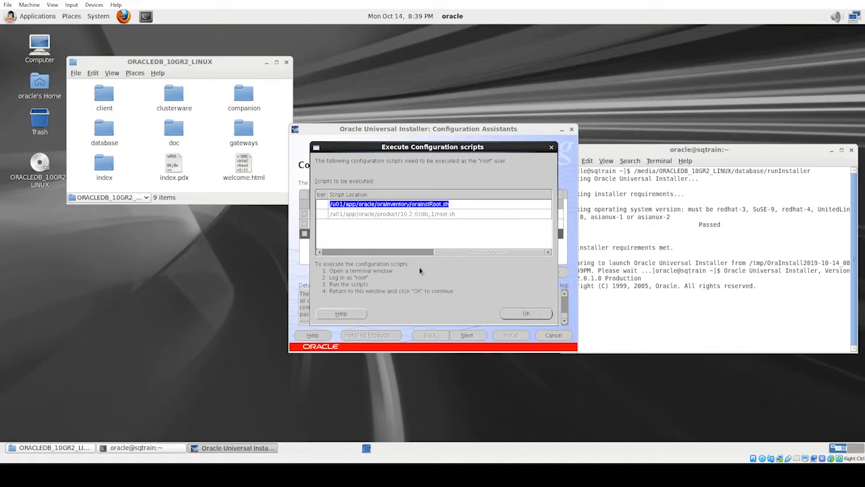
drag(456, 254, 317, 257)
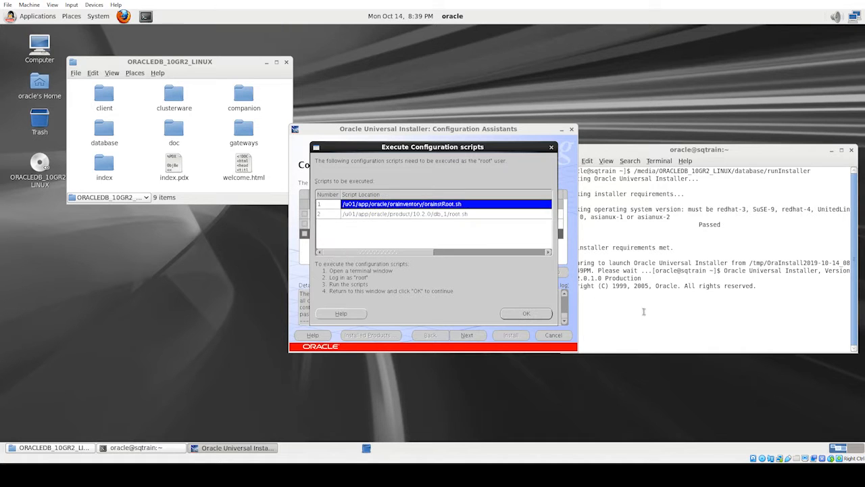
click(637, 309)
drag(617, 151, 644, 139)
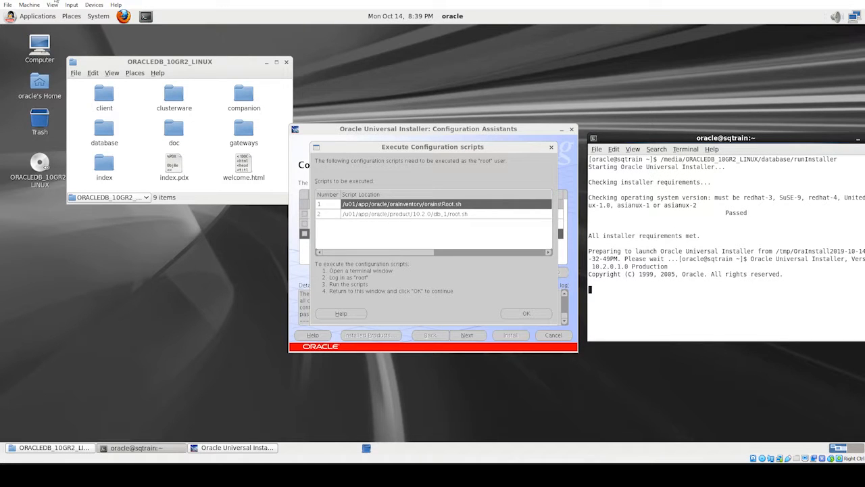
- In a new terminal, switch to the root user with su and the root password
click(146, 16)
drag(119, 31, 144, 167)
text(s)
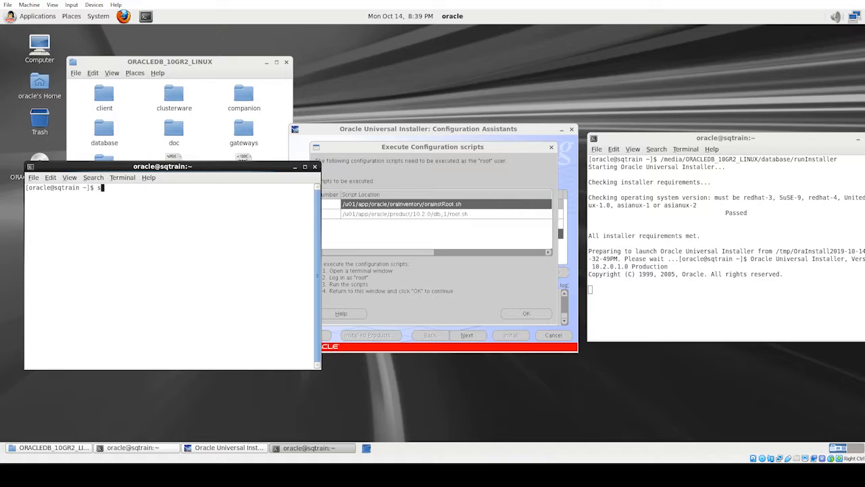
text(u)
key(Return)
key(Return)
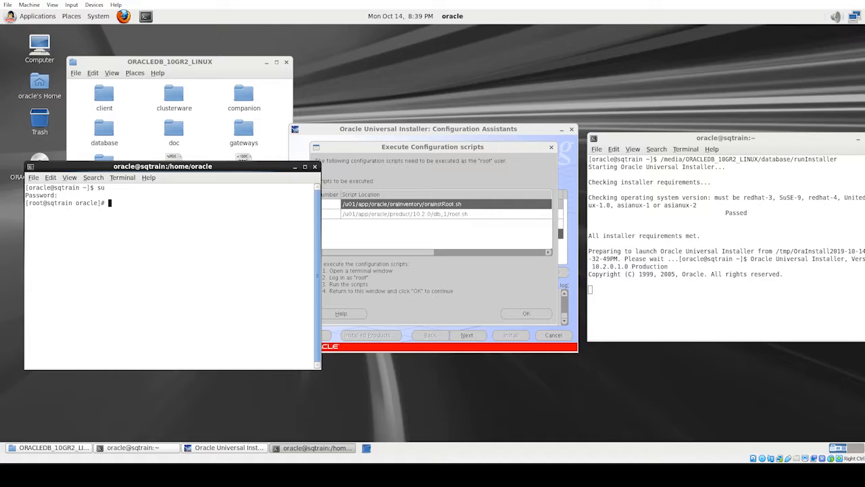
- Paste and run the orainstRoot.sh path as root, then select the root.sh path
click(370, 206)
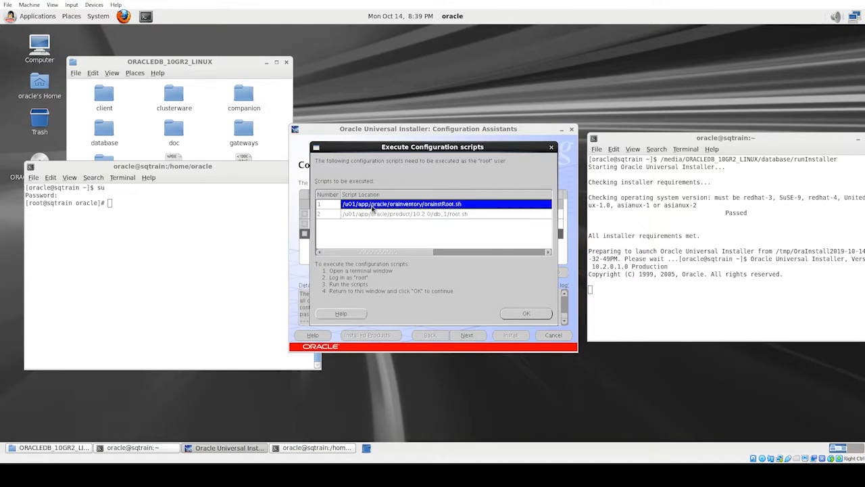
click(140, 207)
right_click(140, 207)
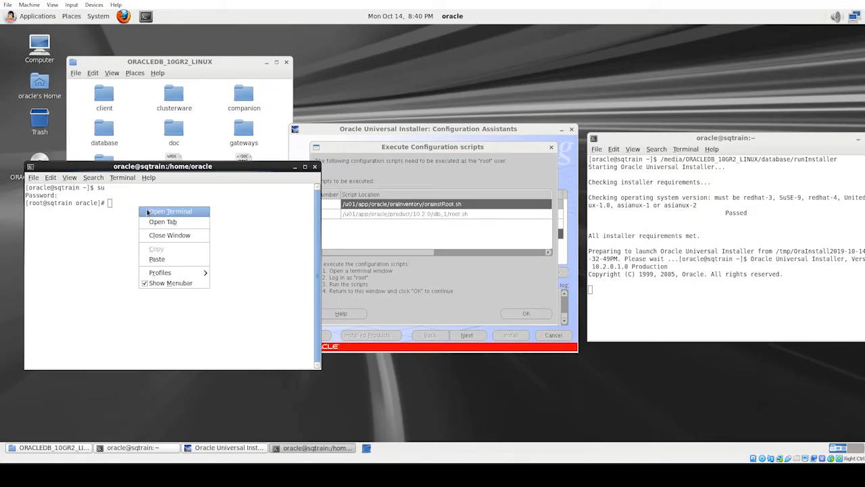
click(169, 262)
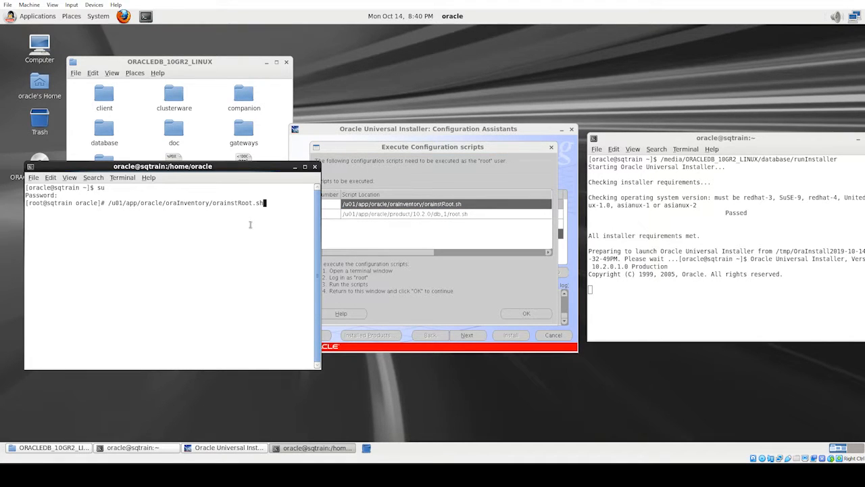
key(Return)
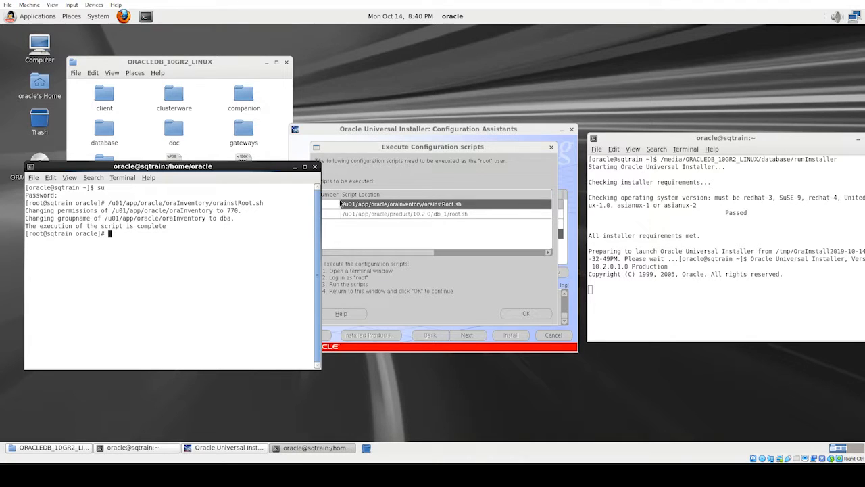
click(354, 232)
double_click(363, 215)
key(ctrl+c)
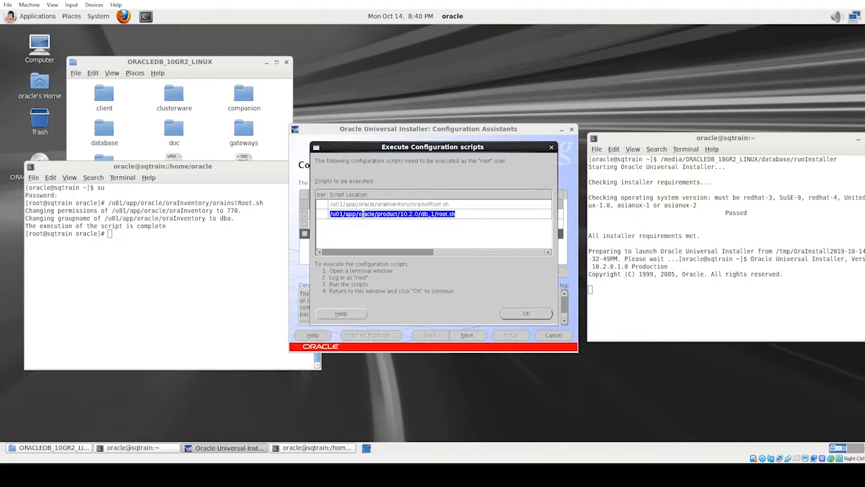
- Paste and run root.sh as root, accepting the default /usr/local/bin directory
right_click(167, 239)
click(196, 290)
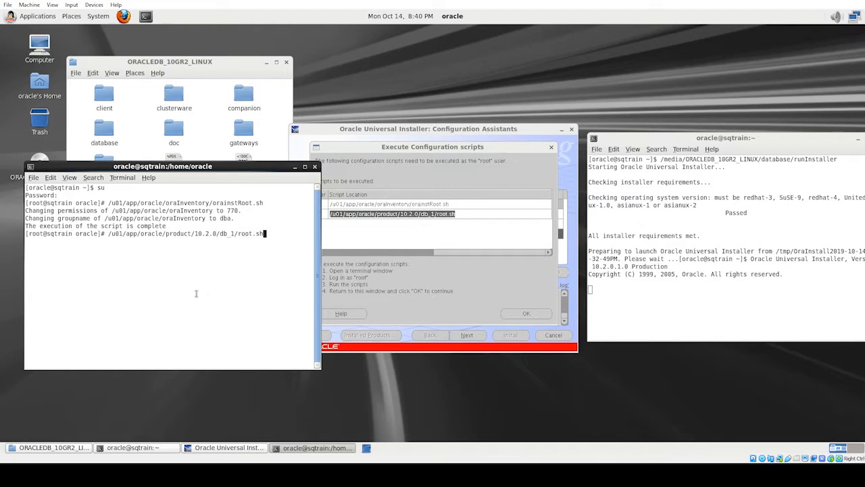
key(Return)
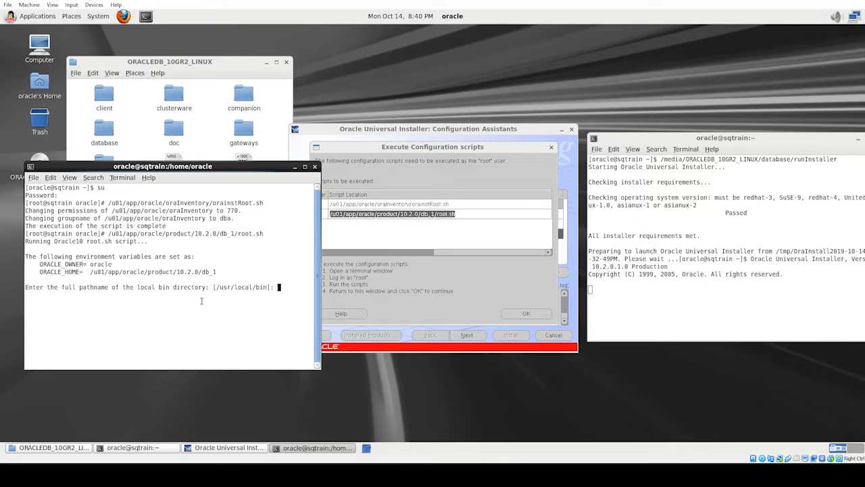
key(Return)
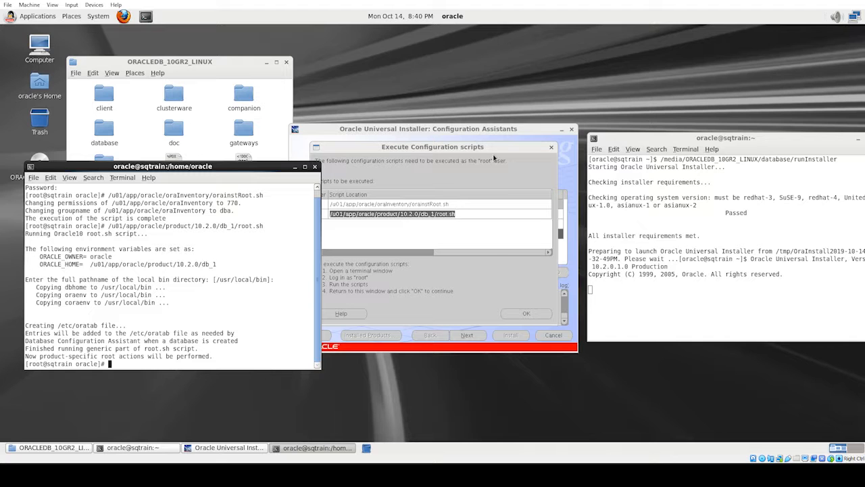
click(500, 267)
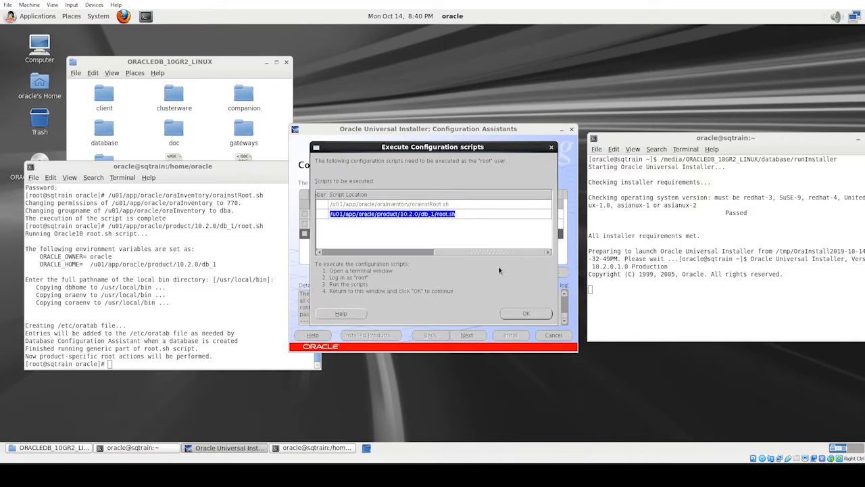
- Confirm the scripts ran, select the Enterprise Manager Database Control URL, and launch Firefox
click(531, 315)
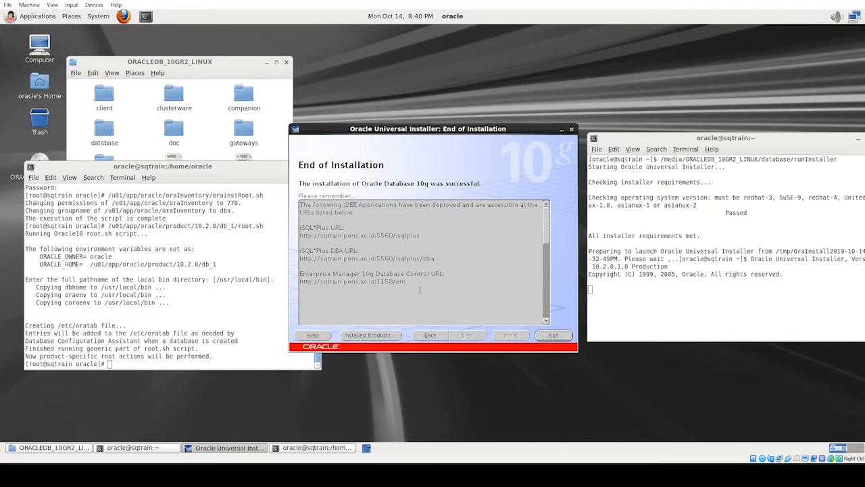
click(547, 282)
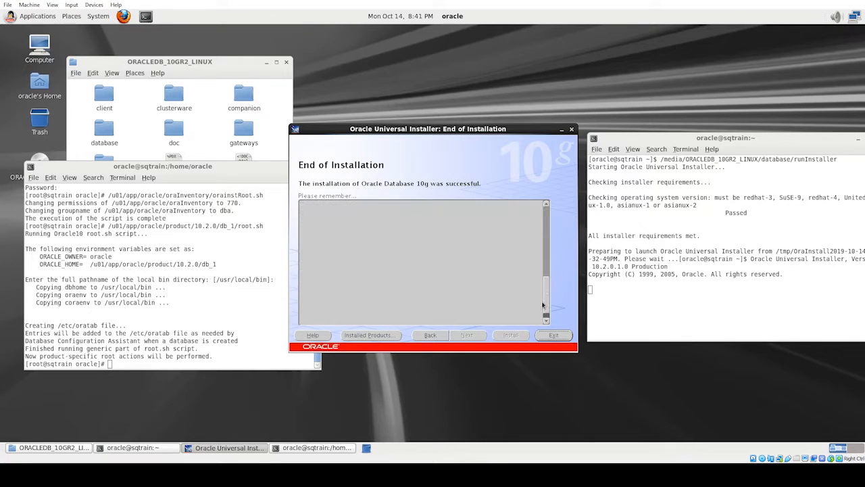
drag(544, 292, 546, 236)
drag(406, 266, 293, 266)
key(ctrl+c)
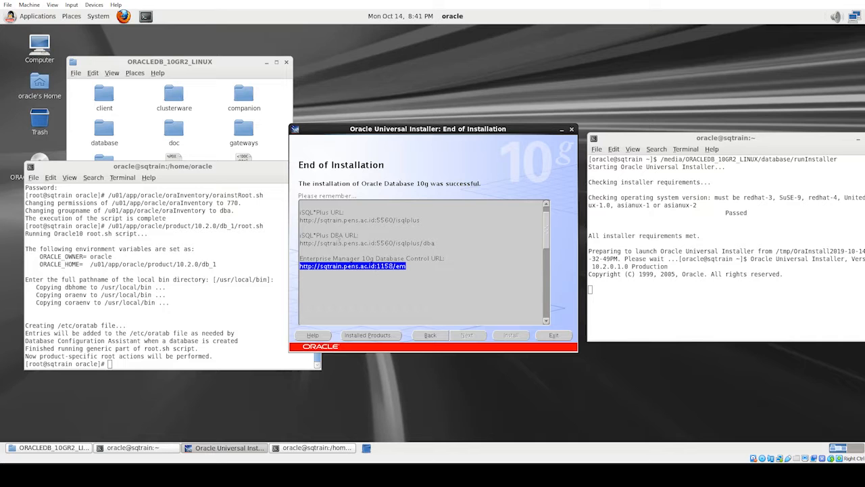
click(123, 16)
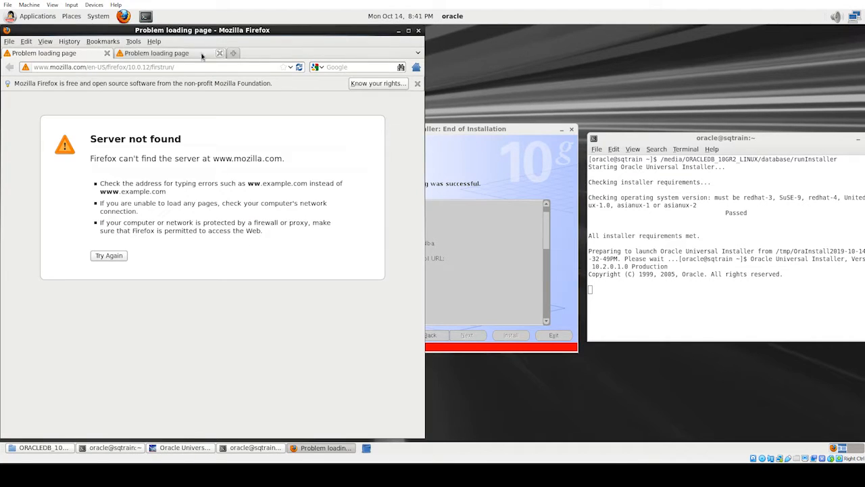
- Close the failed browser tabs and load the Enterprise Manager /em URL in a fresh tab
click(107, 53)
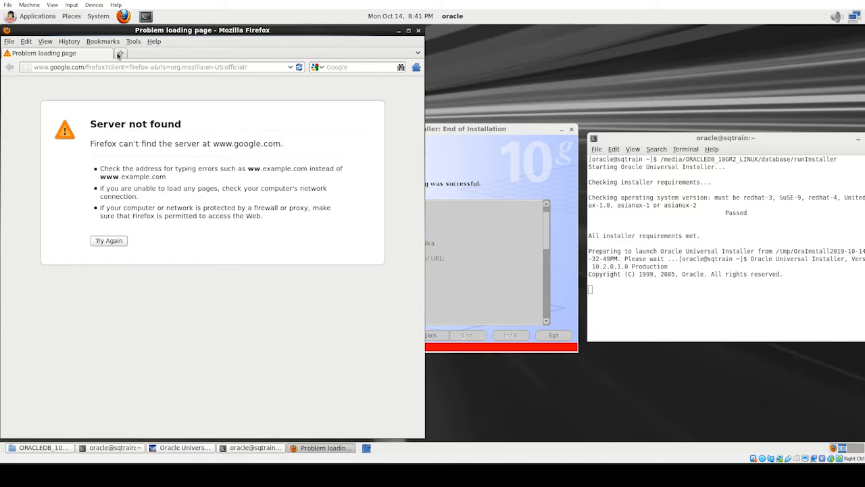
click(120, 54)
click(108, 54)
click(90, 69)
key(ctrl+v)
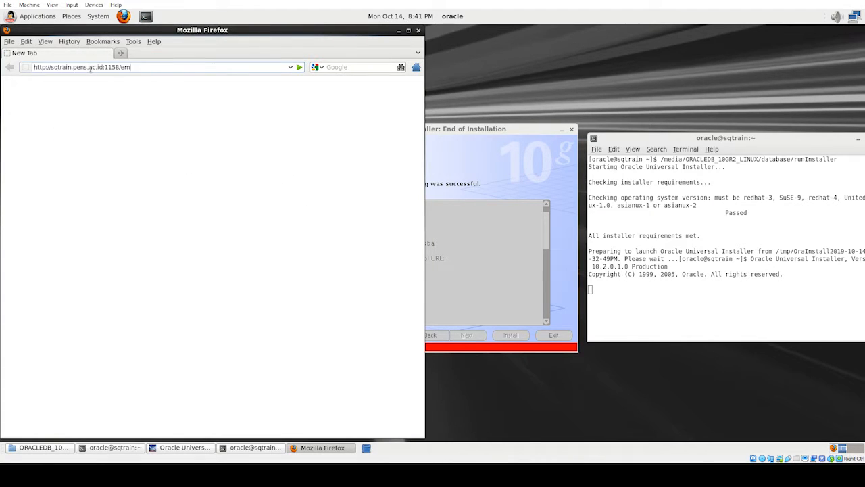
key(Return)
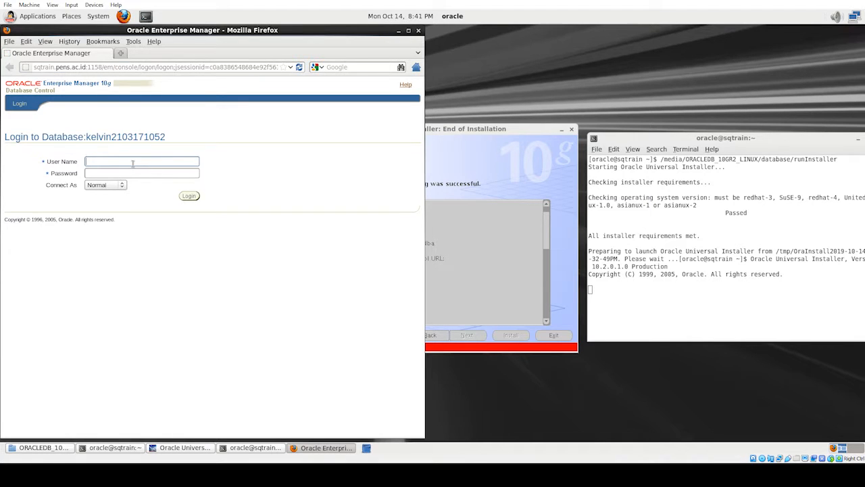
- Enter user name SYS, type the SYS password, and set Connect As to SYSDBA
text(SYS)
click(138, 173)
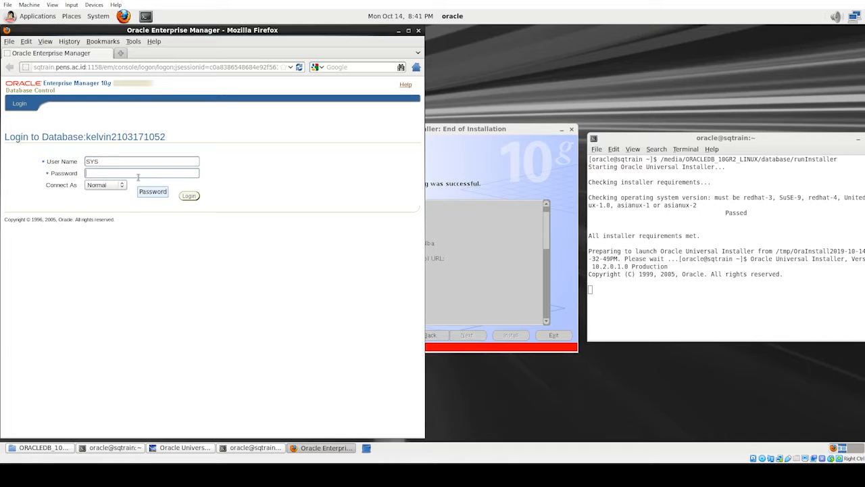
text(oracle)
click(105, 187)
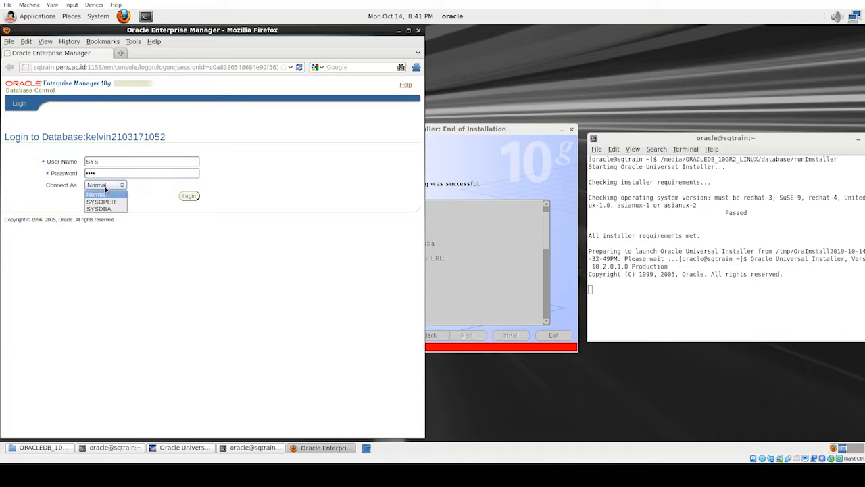
click(107, 209)
- Log in to Database Control and accept the Oracle Database 10g licensing terms
click(188, 196)
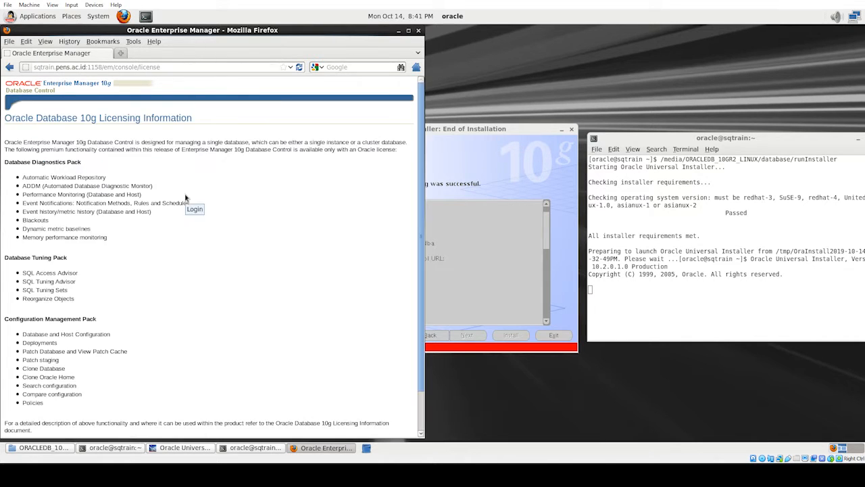
scroll(233, 158, down, 3)
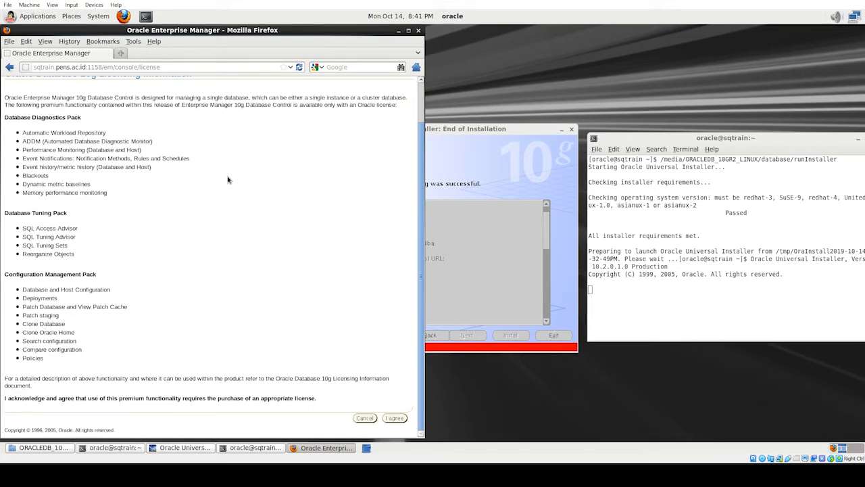
click(394, 418)
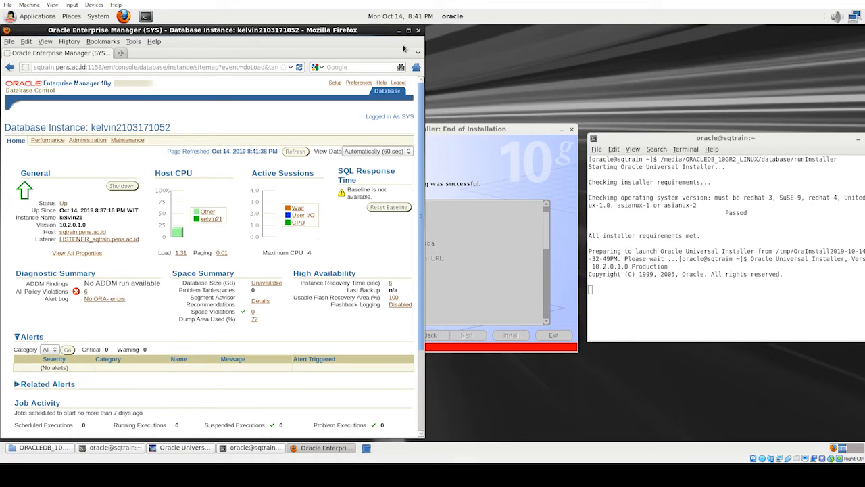
- Maximize Firefox to show the database instance home page full screen
drag(327, 29, 508, 30)
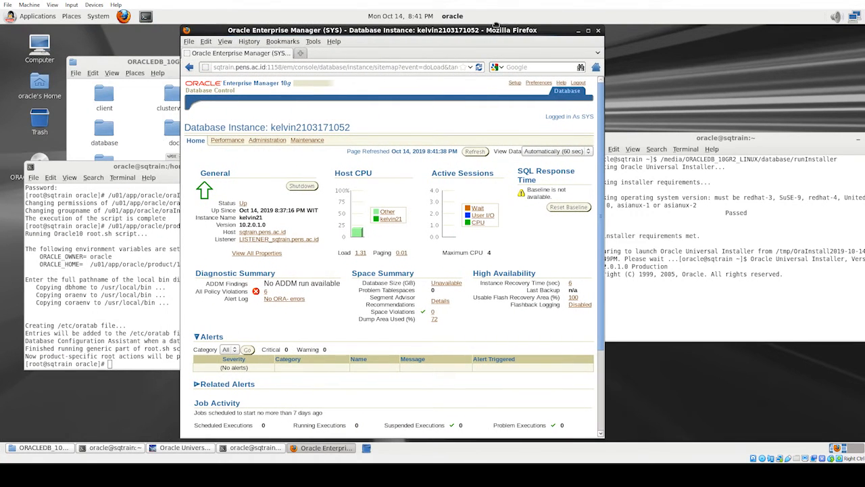
click(588, 31)
scroll(373, 234, down, 1)
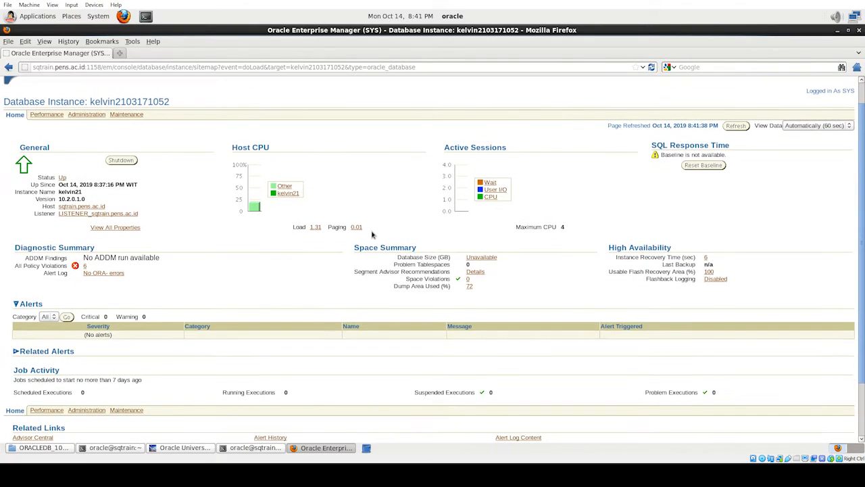
scroll(374, 235, up, 2)
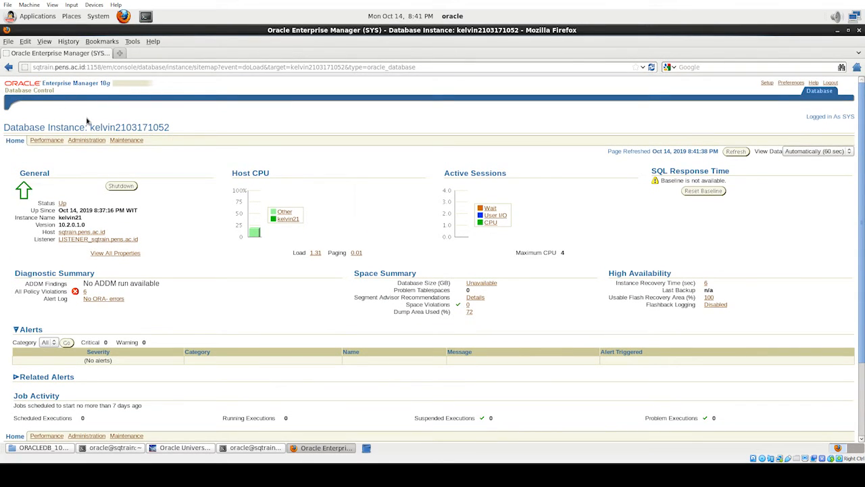
scroll(376, 222, down, 1)
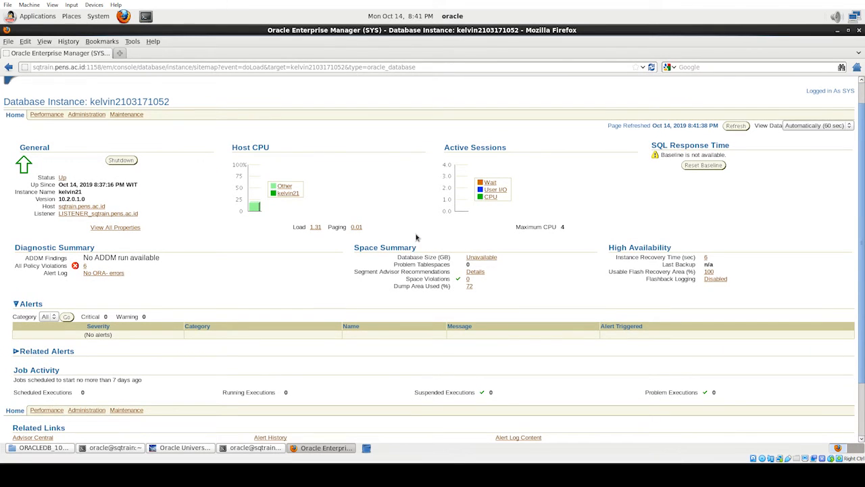